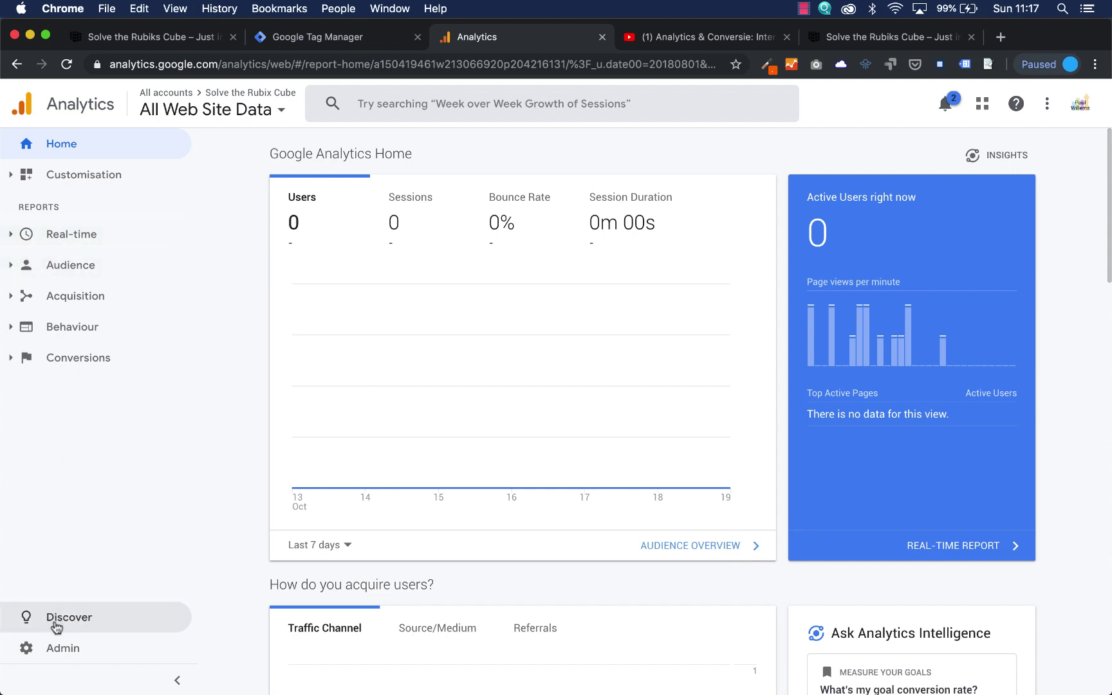
# Start a new custom goal from the Admin Goals list
pyautogui.click(64, 651)
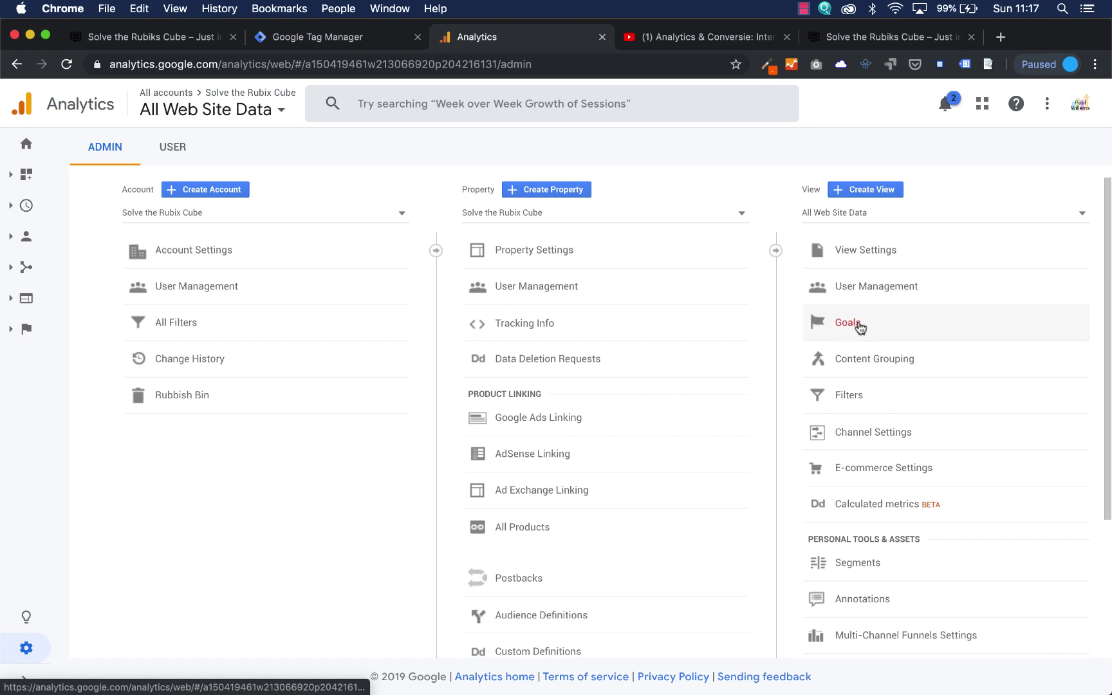
pyautogui.click(868, 317)
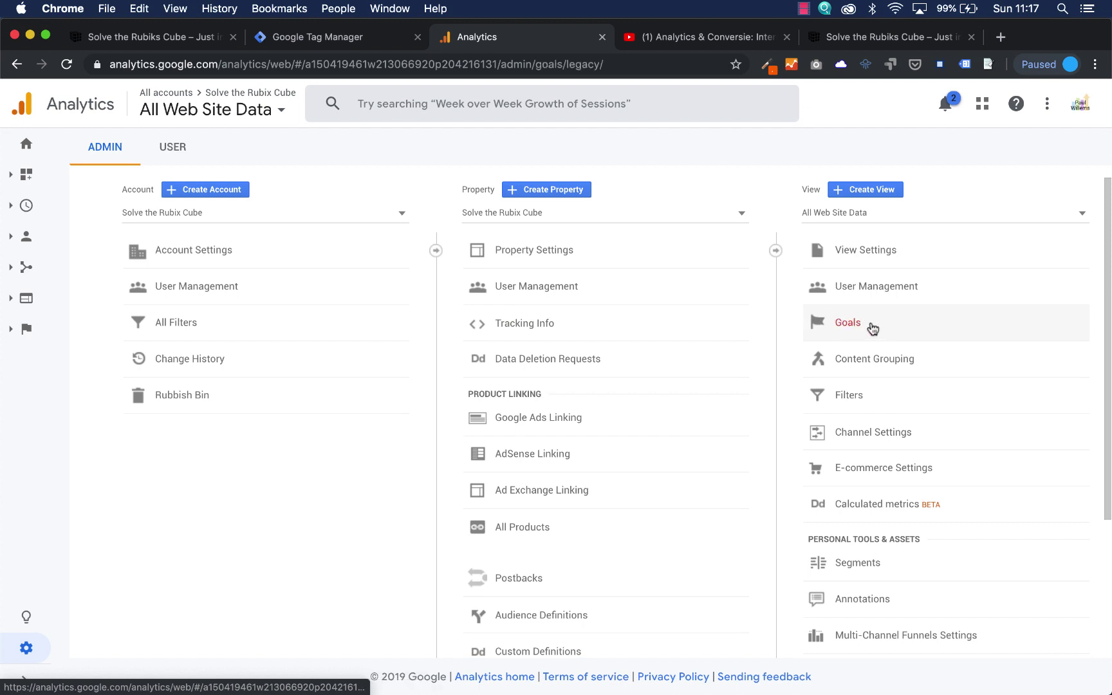
pyautogui.click(379, 216)
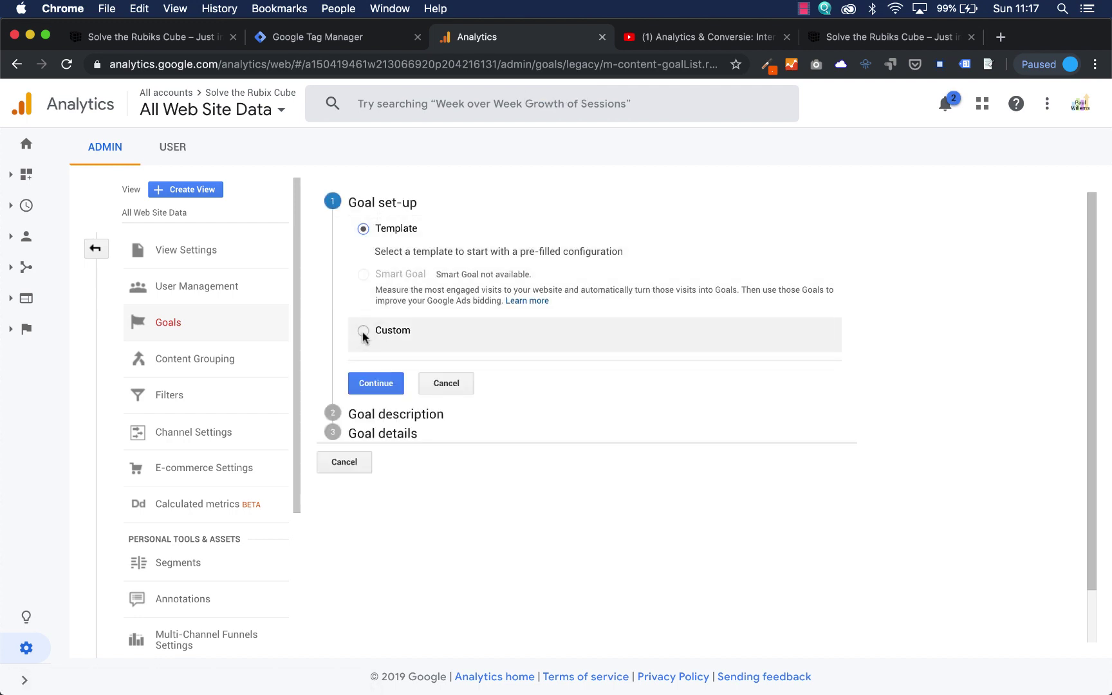
pyautogui.click(364, 331)
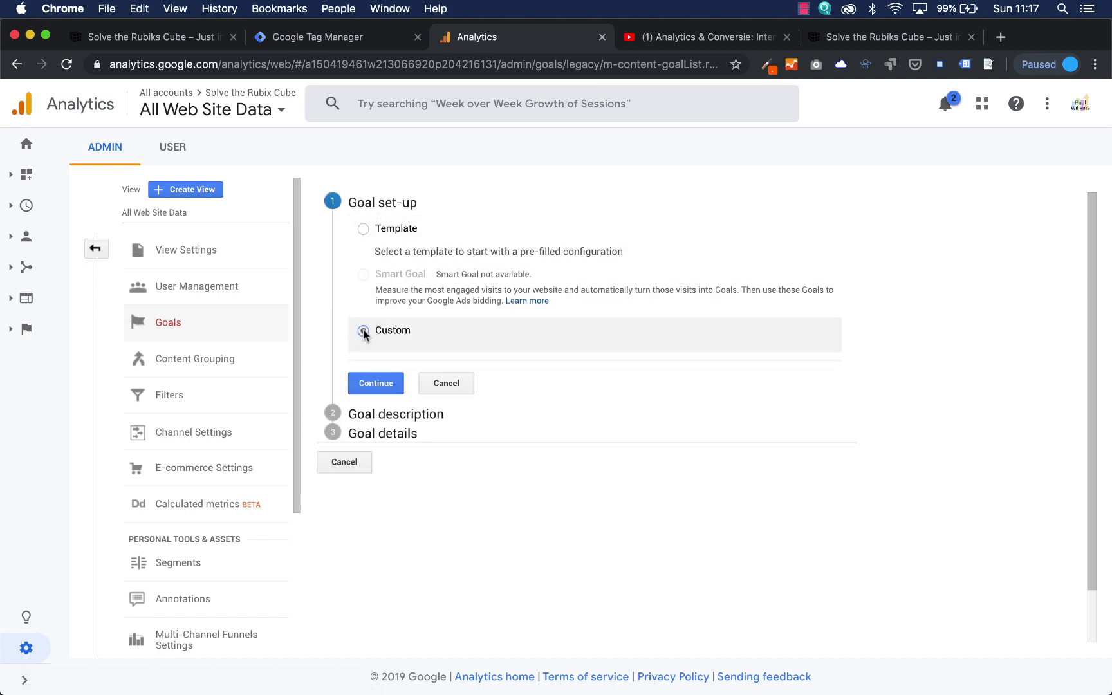
pyautogui.click(378, 386)
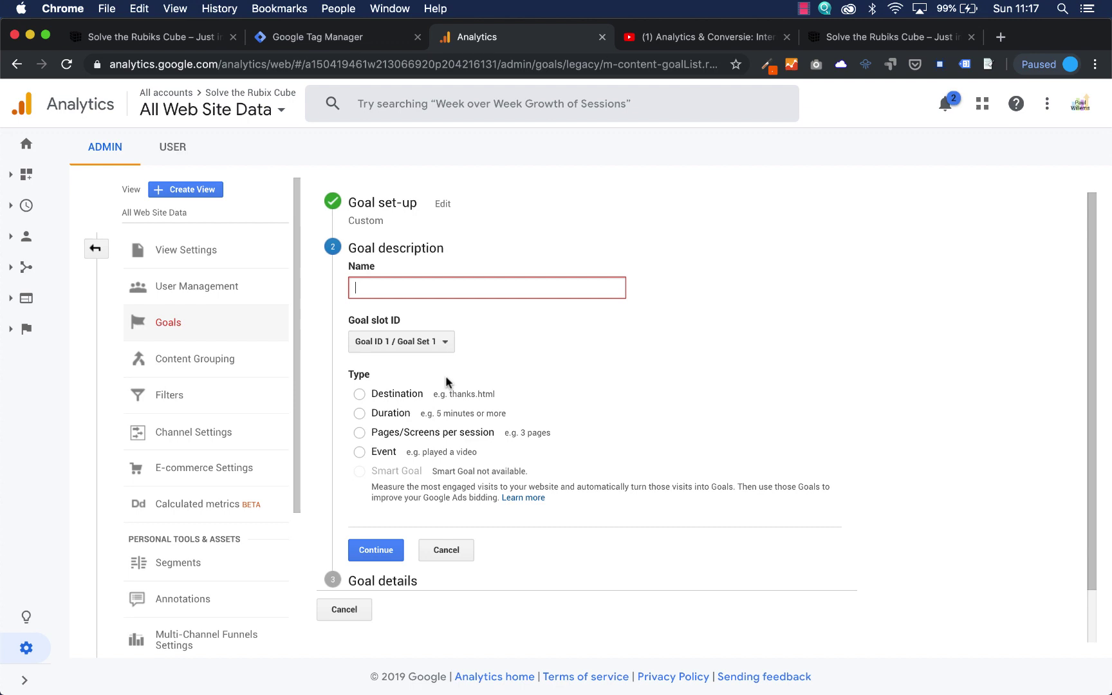
# Make it an Event goal named 'Link to Rubik's Cube website'
pyautogui.click(360, 451)
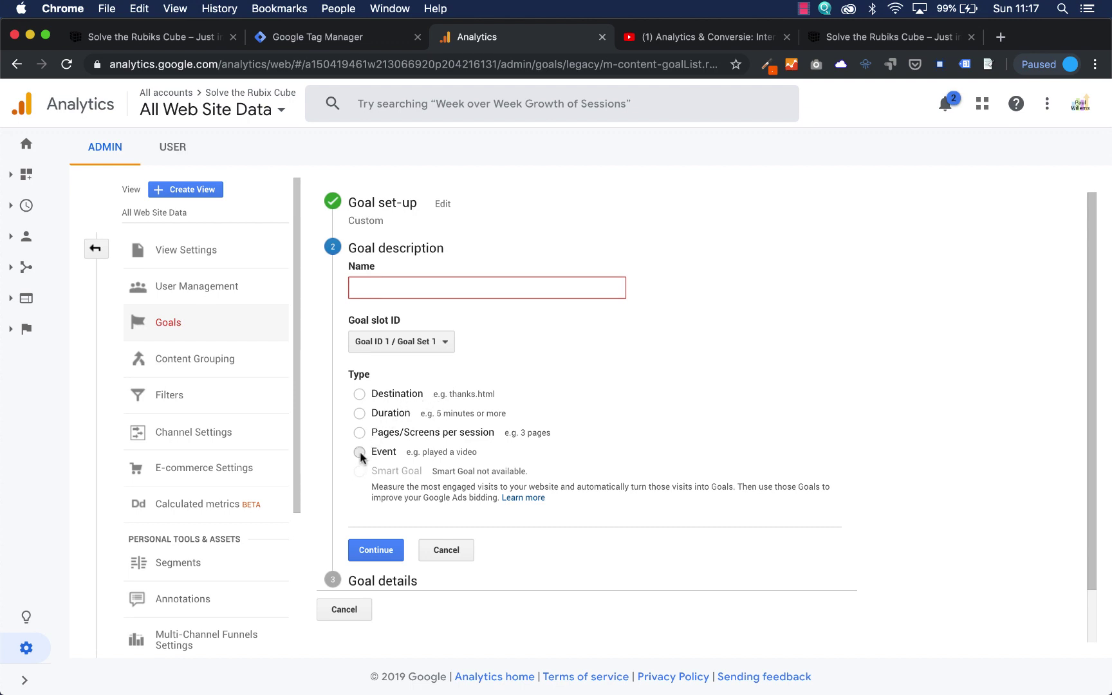
pyautogui.click(415, 281)
pyautogui.write('LInk to')
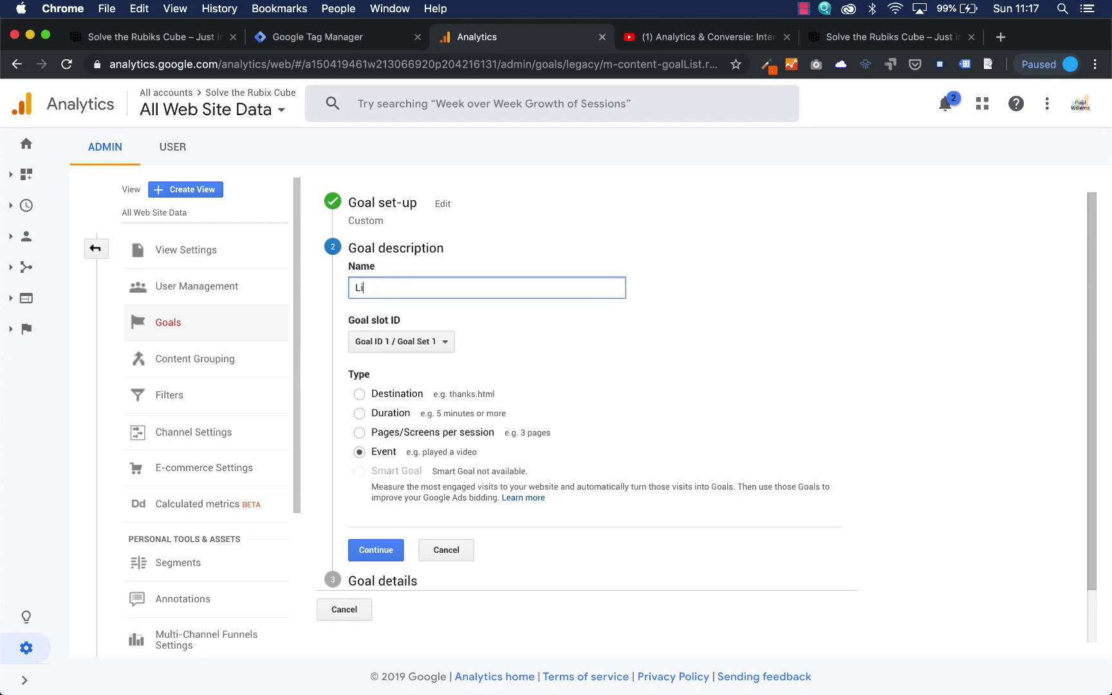
pyautogui.write('to Rubi')
pyautogui.write('be')
pyautogui.press('BackSpace')
pyautogui.press('BackSpace')
pyautogui.press('BackSpace')
pyautogui.write('ube website')
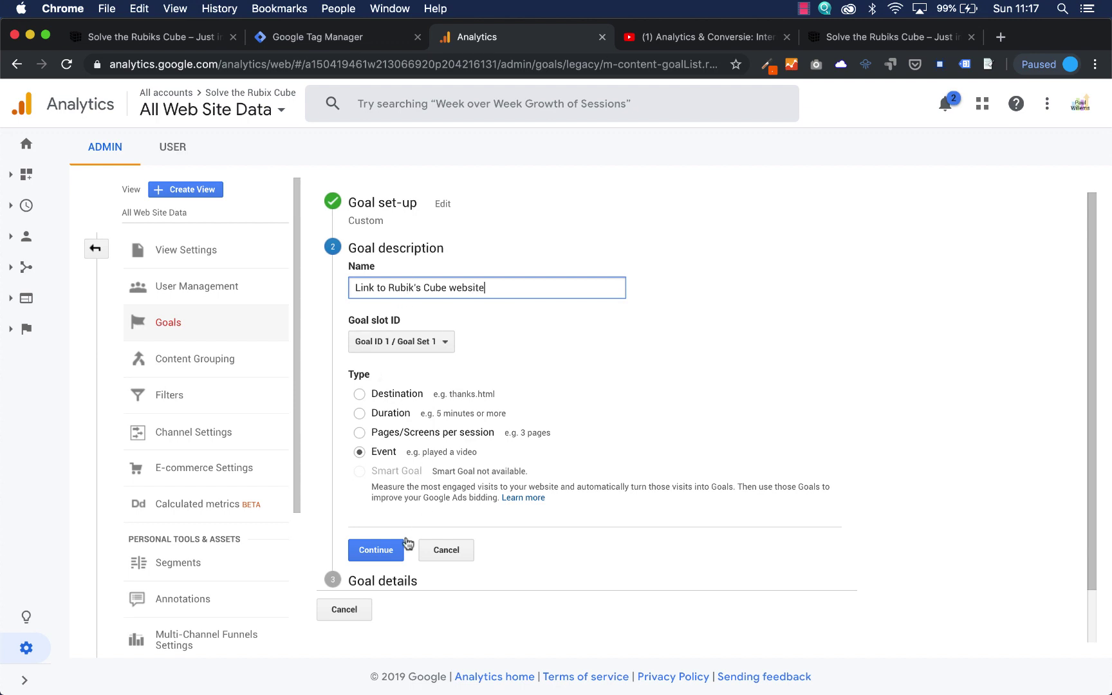
# Set the event Category condition to equal 'Link to rubik's cube website', copied from the notes
pyautogui.click(381, 552)
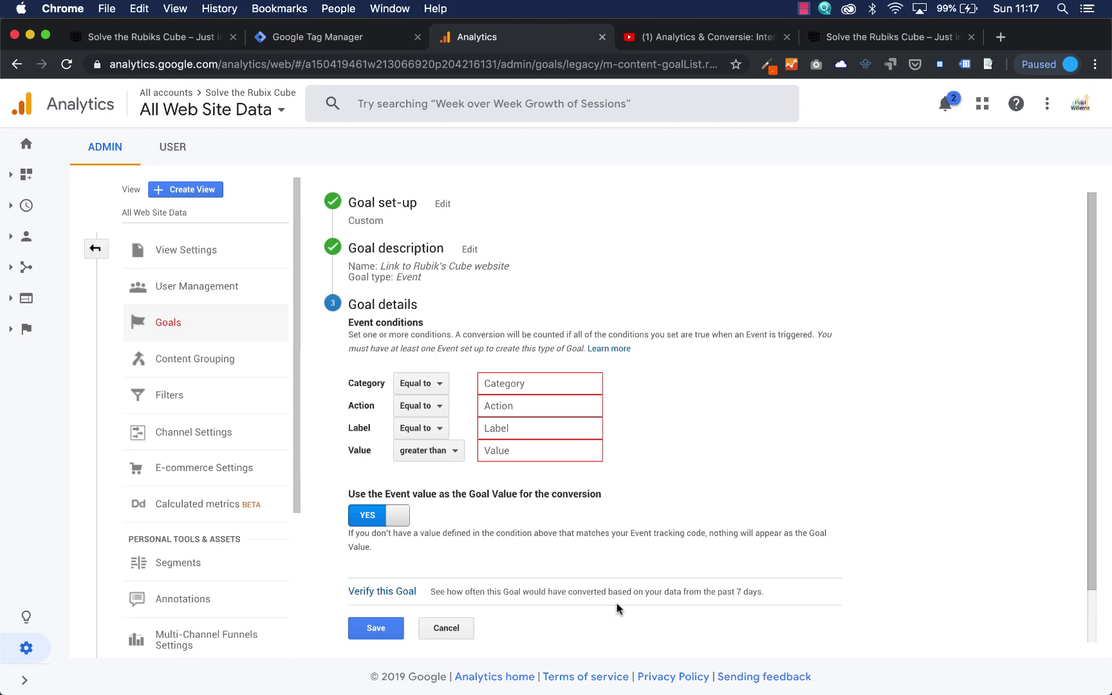
pyautogui.press('super+Tab')
pyautogui.moveTo(812, 287); pyautogui.dragTo(999, 258)
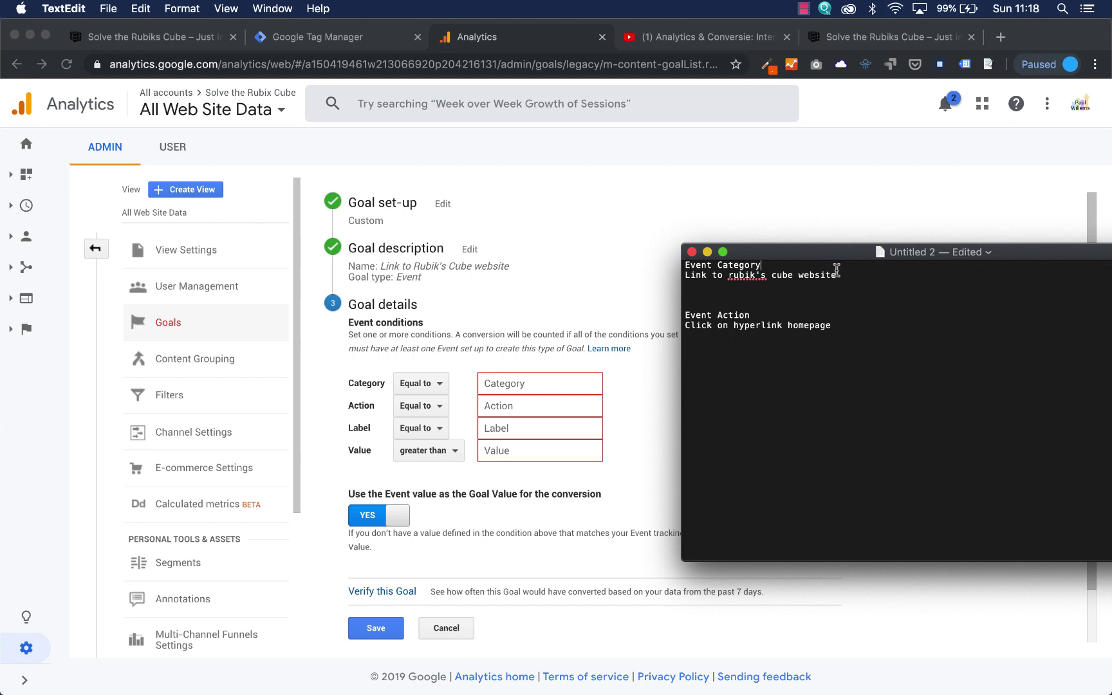
pyautogui.moveTo(836, 275); pyautogui.dragTo(679, 276)
pyautogui.press('super+c')
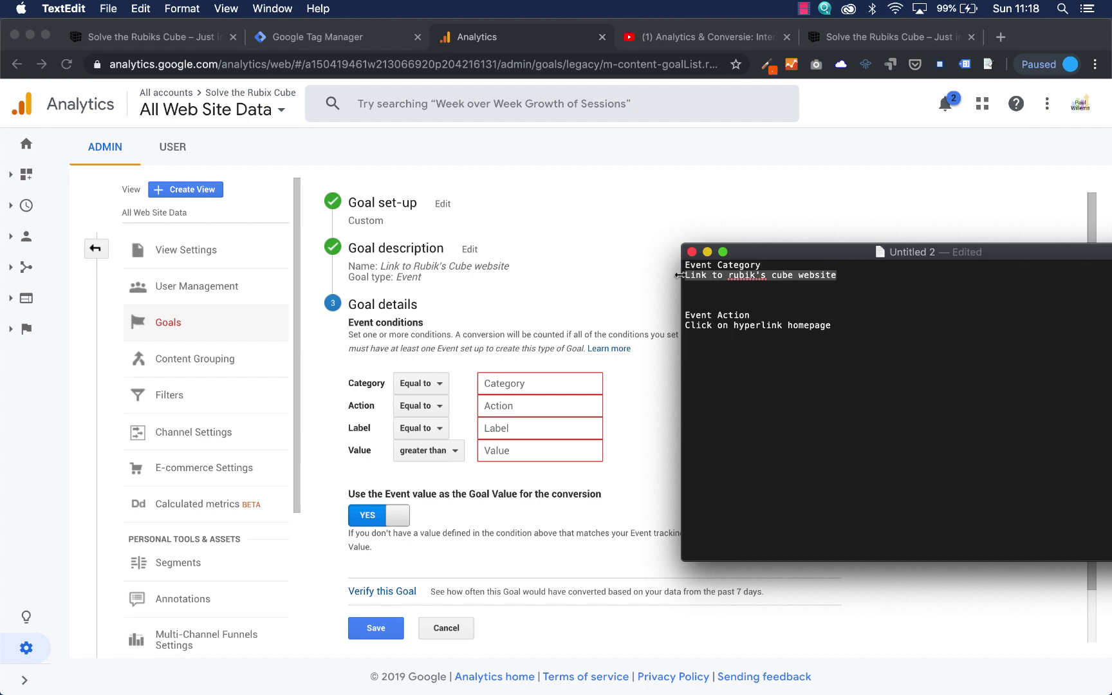
pyautogui.click(518, 388)
pyautogui.press('super+v')
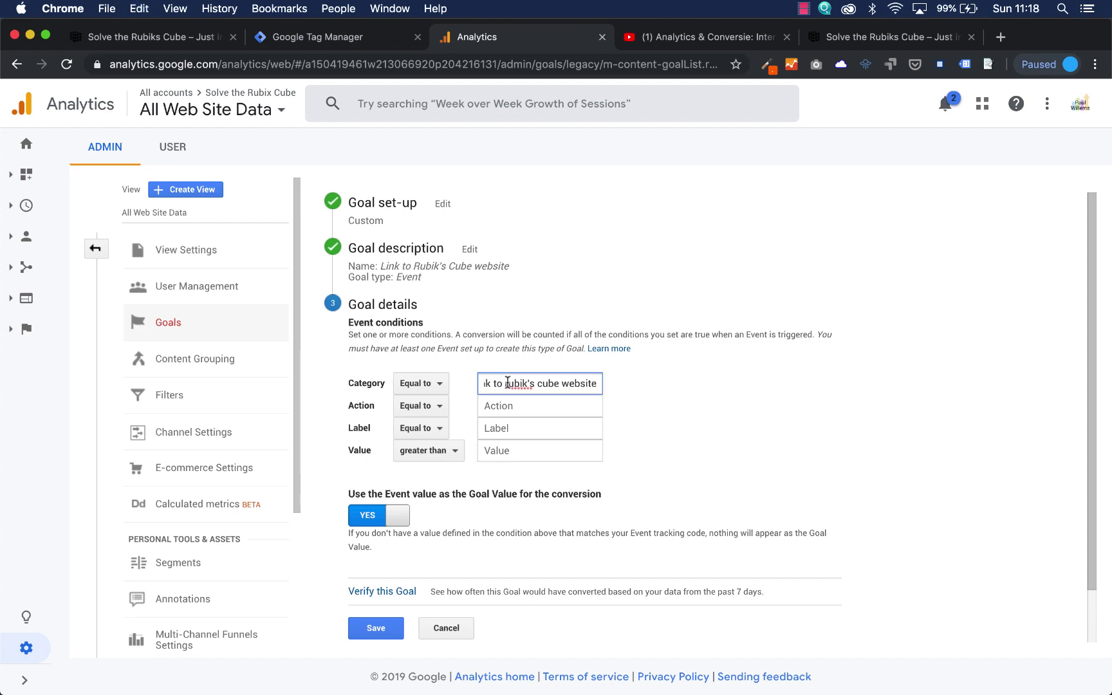
pyautogui.moveTo(519, 387); pyautogui.dragTo(442, 384)
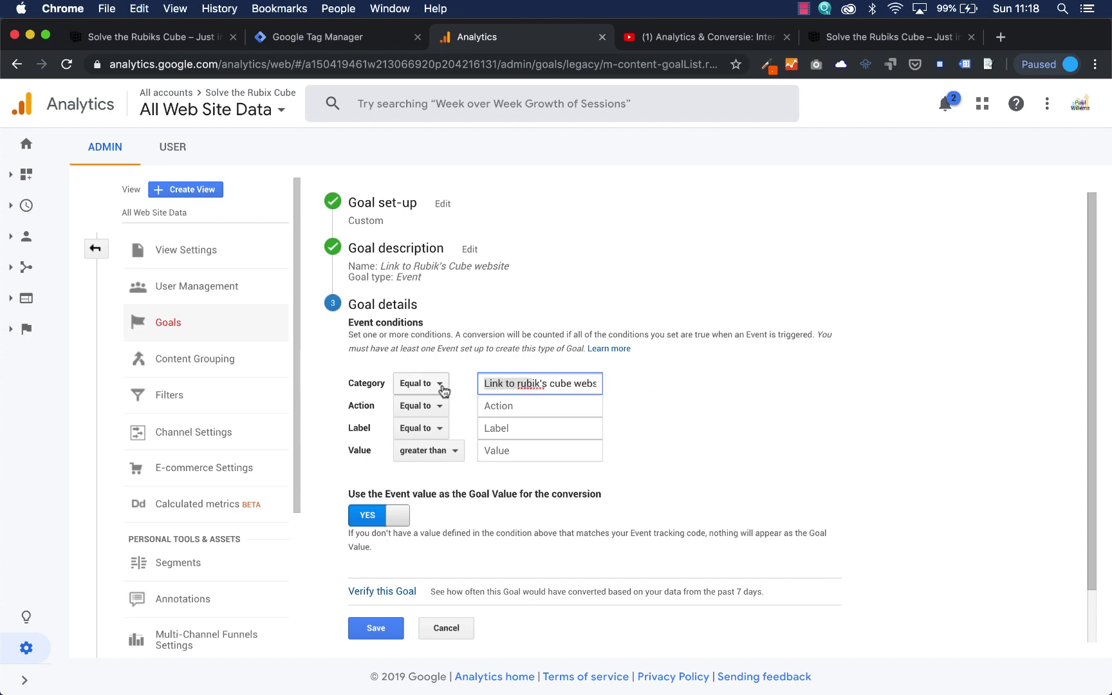
pyautogui.click(667, 390)
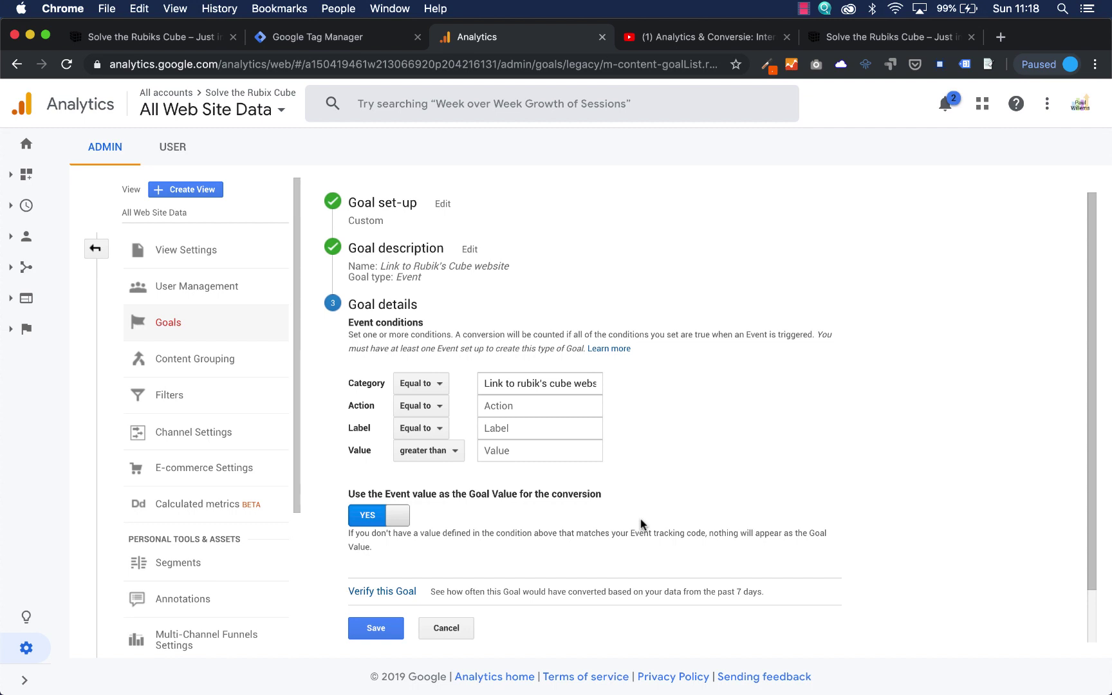
pyautogui.press('super+Tab')
pyautogui.press('super+Tab')
# Set the event Action condition to 'Click on hyperlink homepage'
pyautogui.click(583, 402)
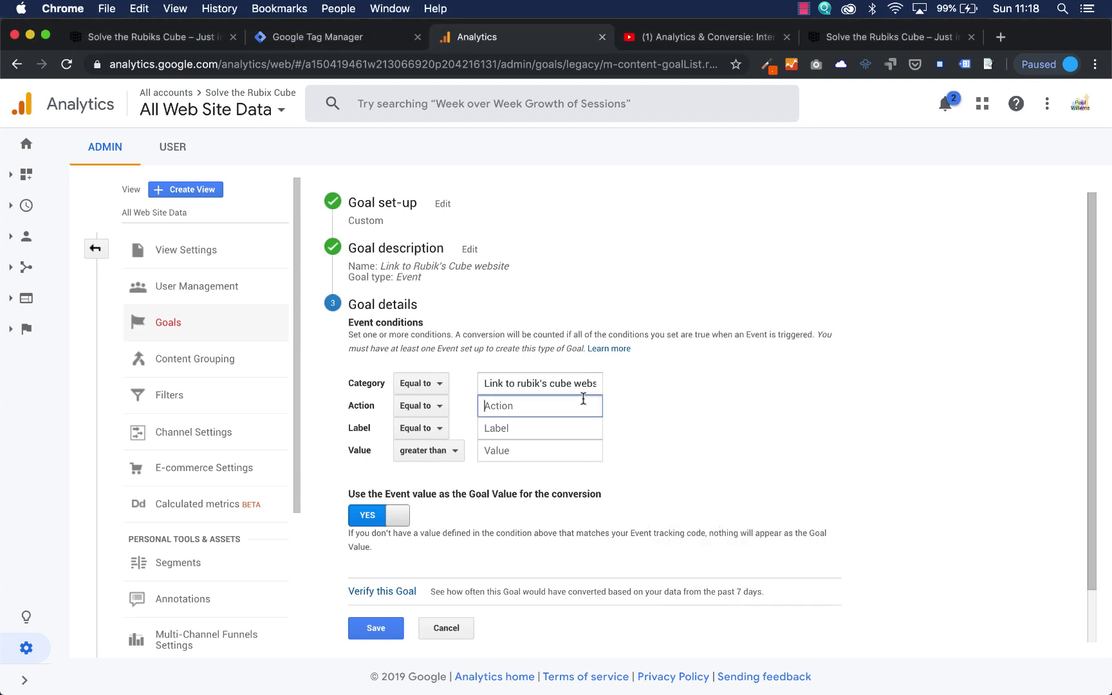
pyautogui.write('Click on hyperlink homepage')
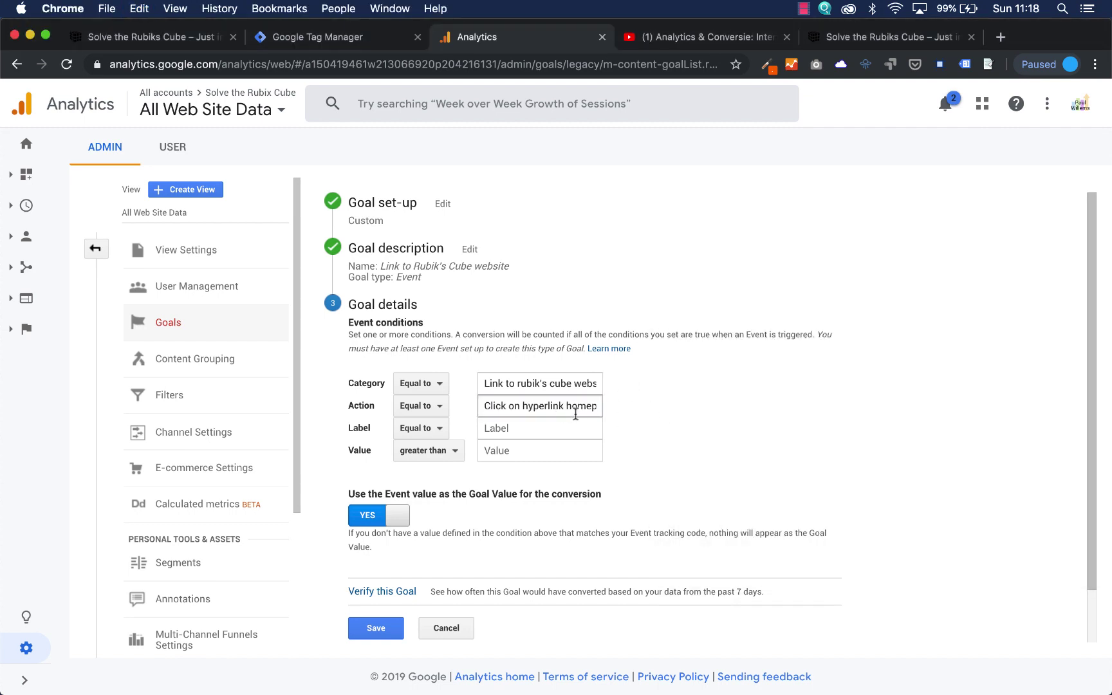
pyautogui.click(528, 450)
# Verify the goal, which shows a 0% conversion rate, and save it
pyautogui.click(396, 597)
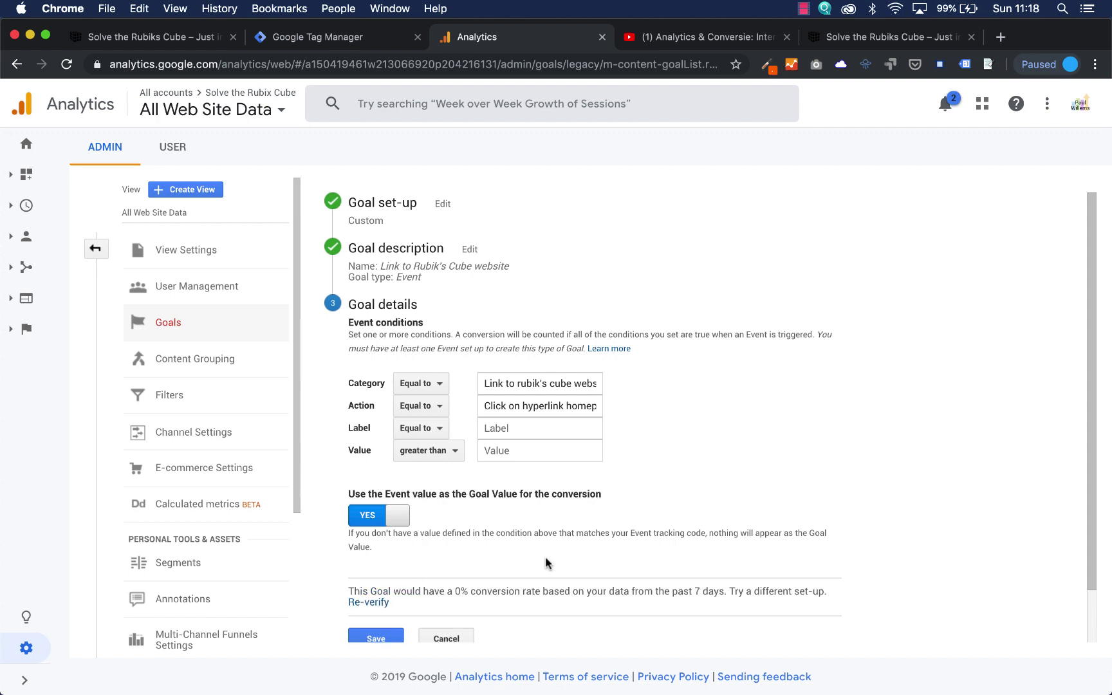
pyautogui.scroll(-1, 545, 556)
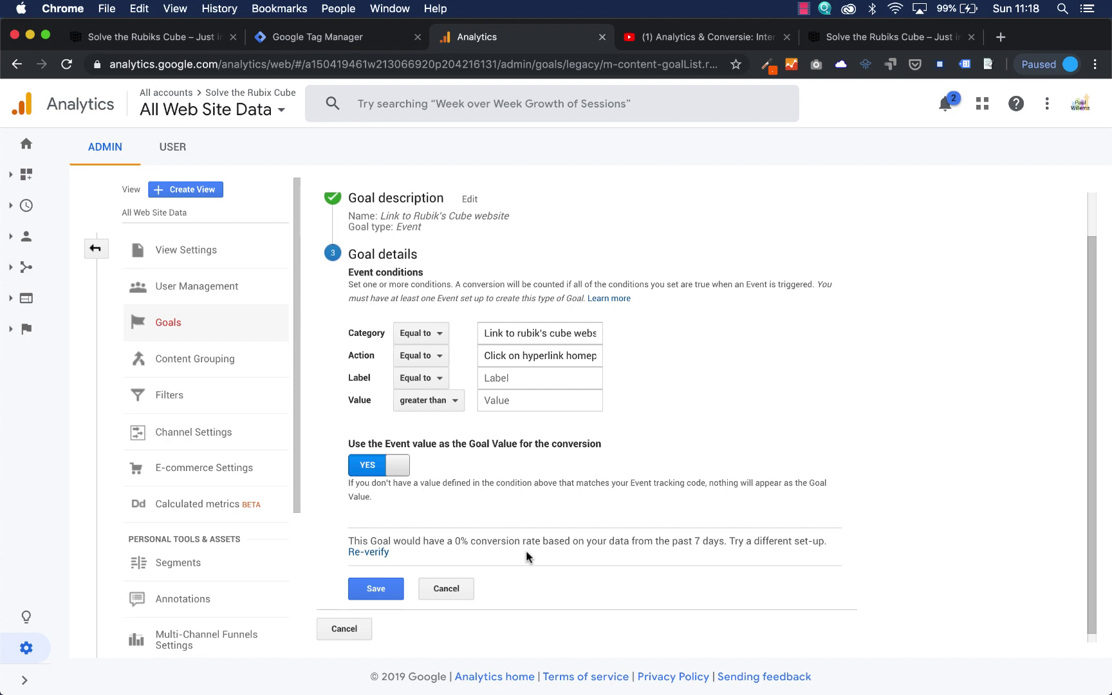
pyautogui.scroll(-1, 526, 550)
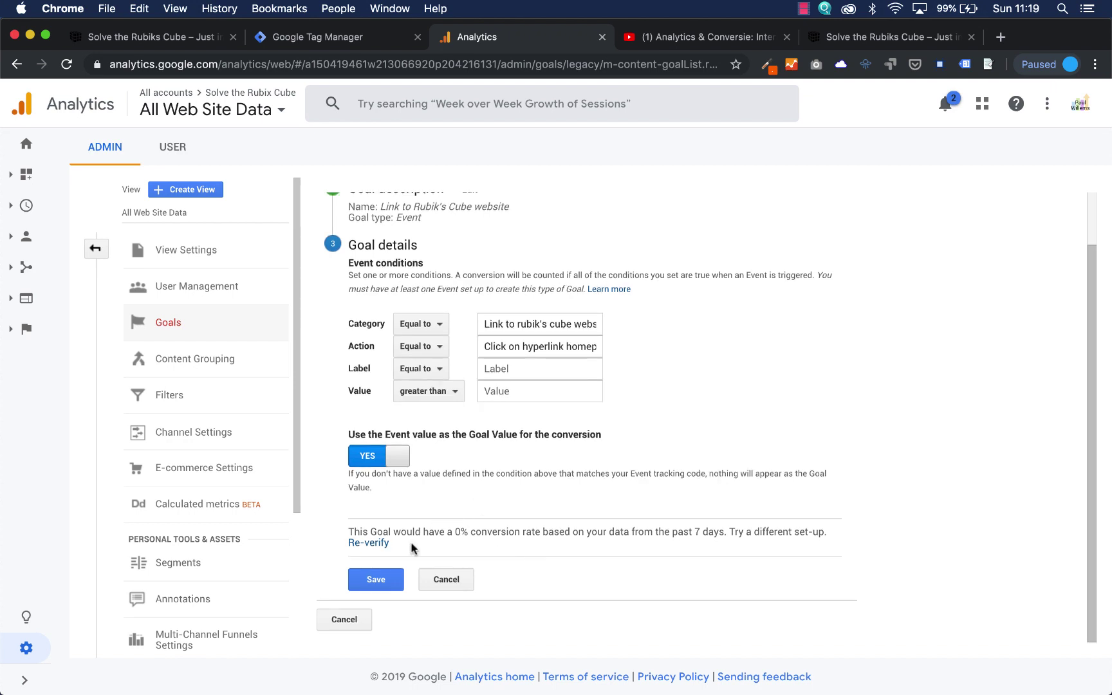
pyautogui.click(379, 580)
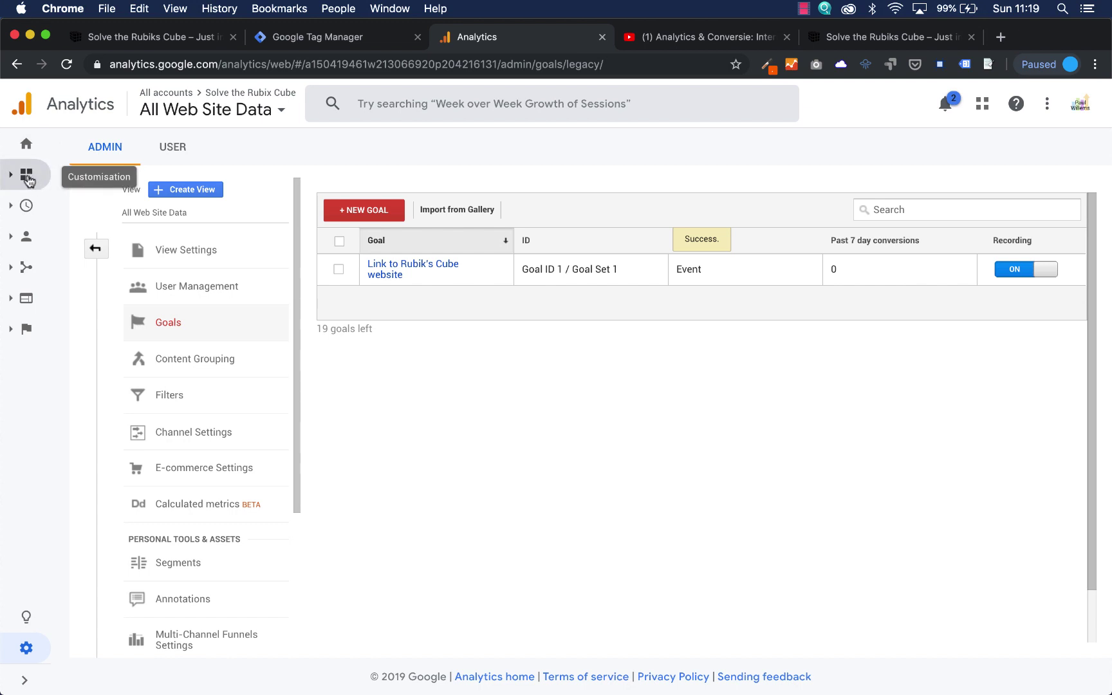
# Open the Real-time Conversions report, which lists the new goal with 0 active users
pyautogui.click(27, 150)
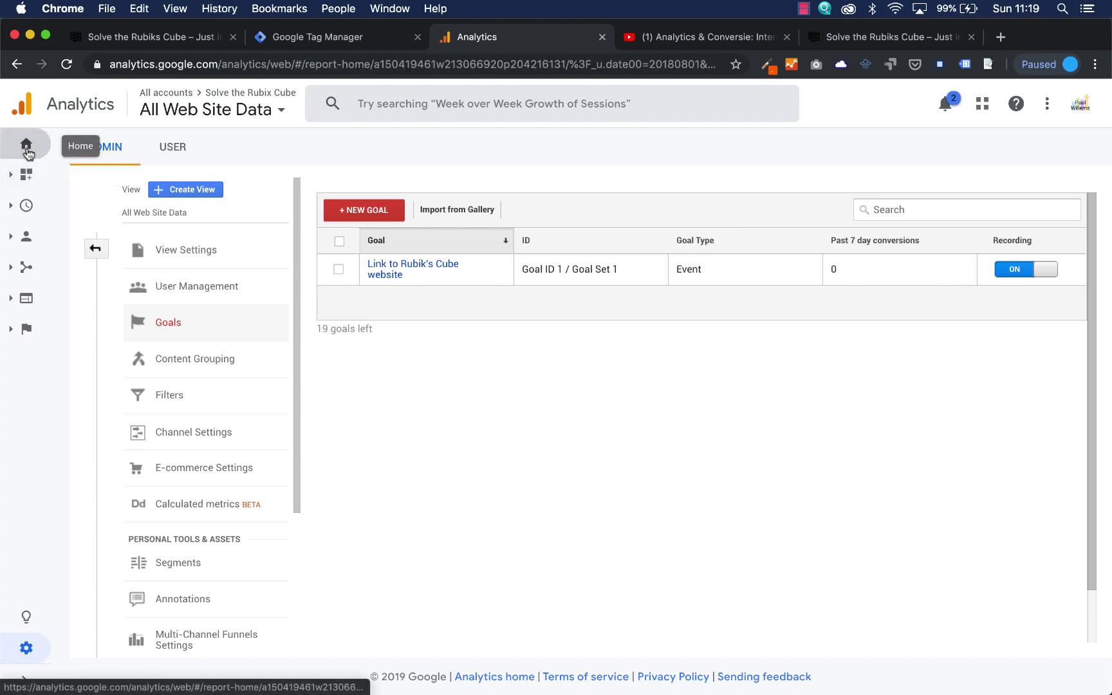
pyautogui.click(26, 150)
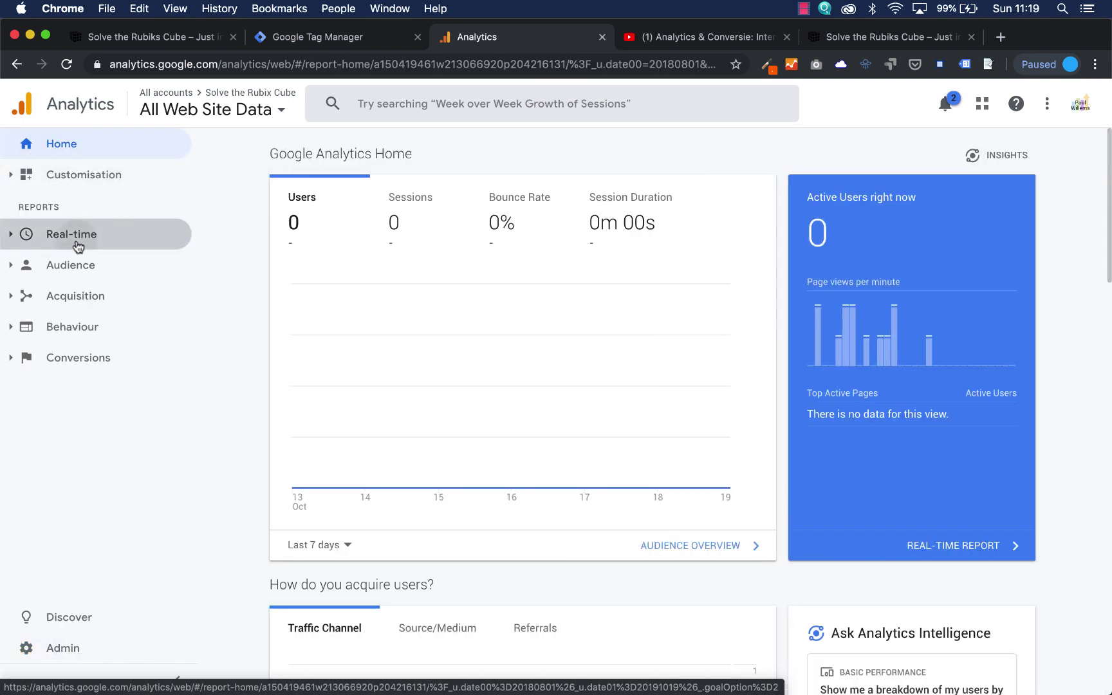
pyautogui.click(77, 243)
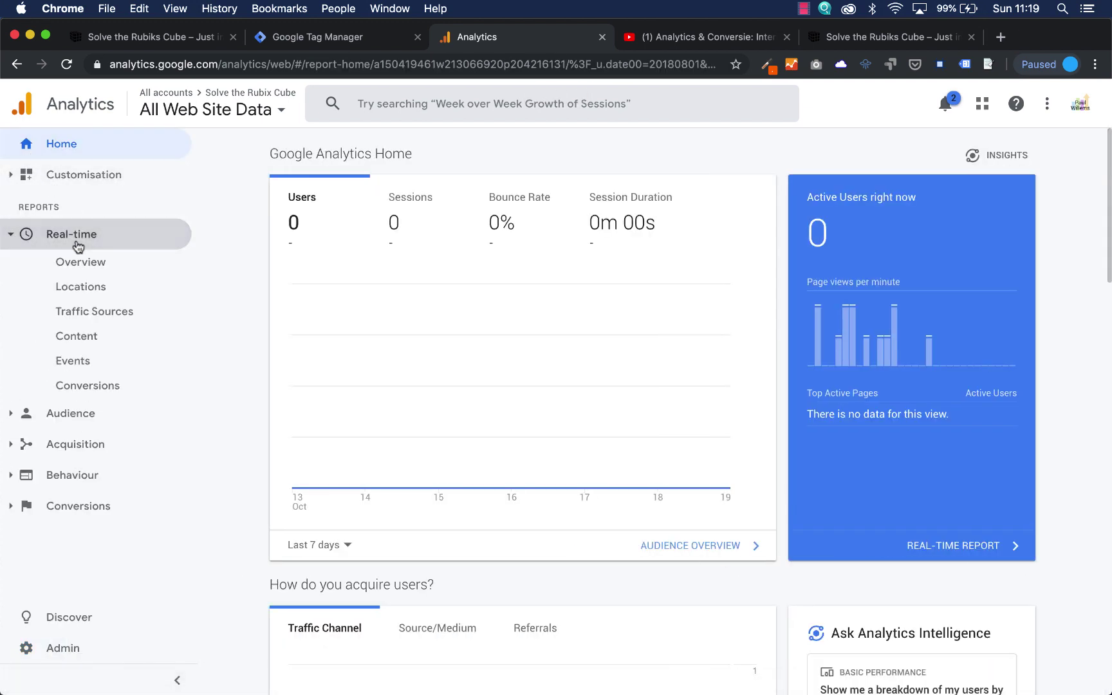
pyautogui.click(96, 388)
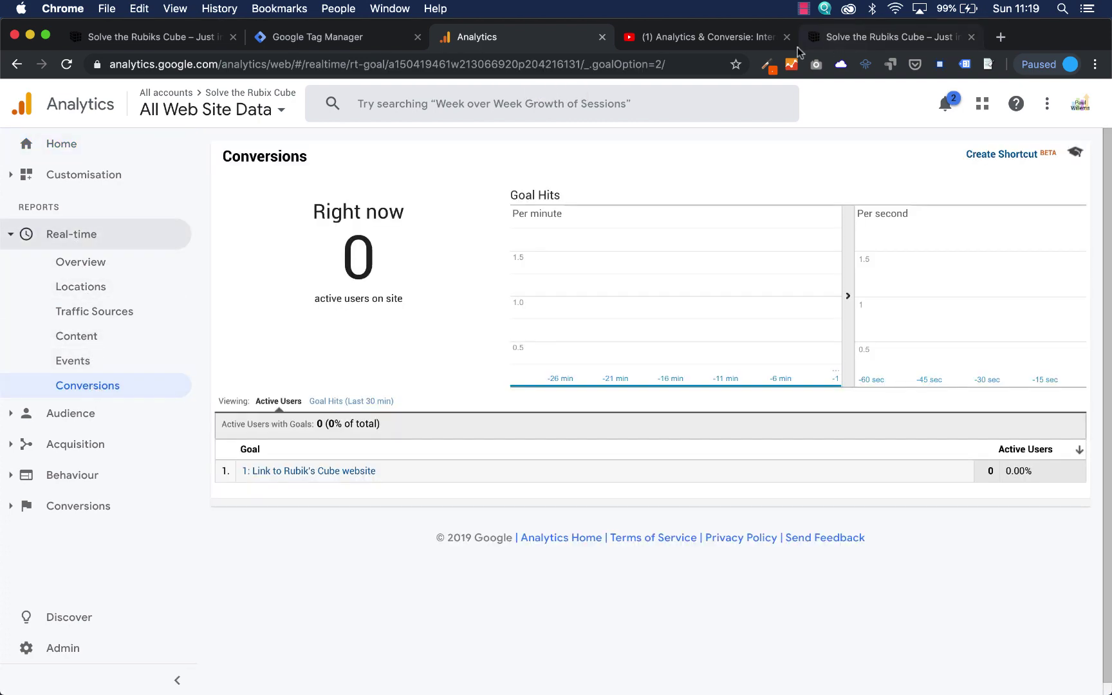
pyautogui.click(182, 37)
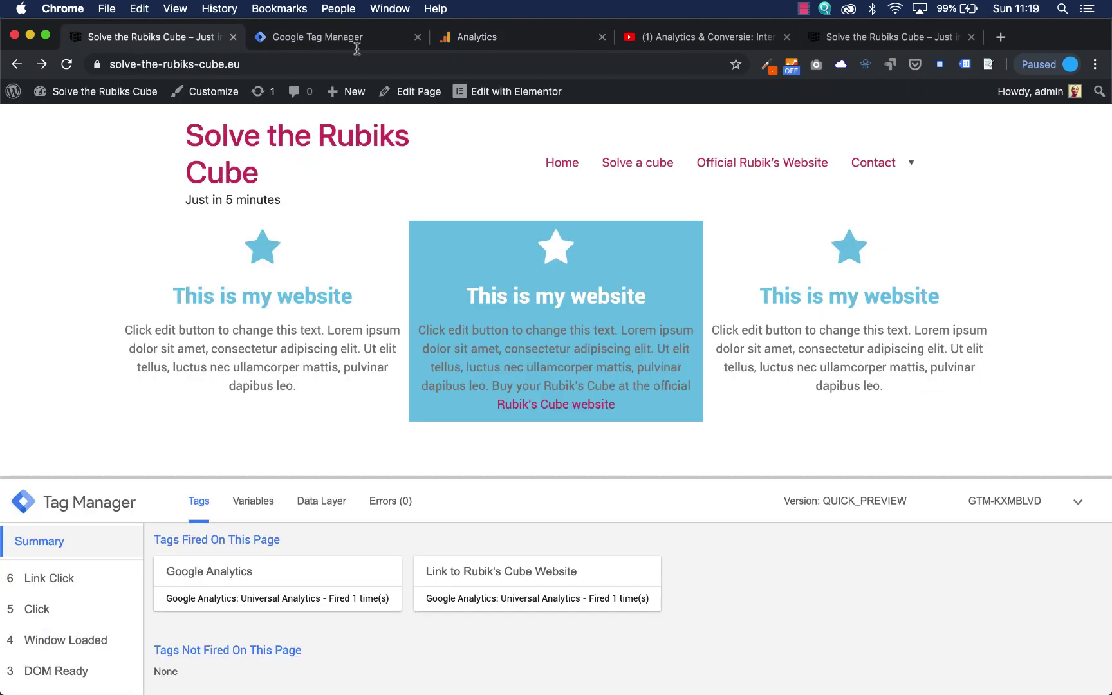
# Follow the Rubik's Cube website link on the WordPress site, then return to Analytics
pyautogui.click(578, 404)
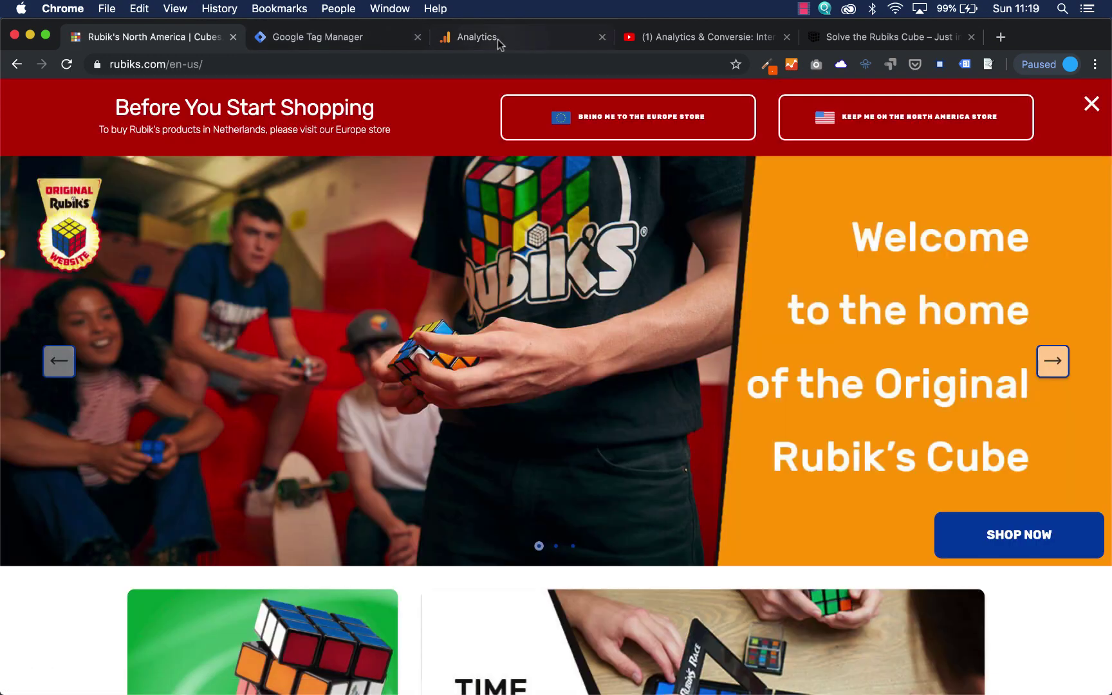
pyautogui.click(498, 39)
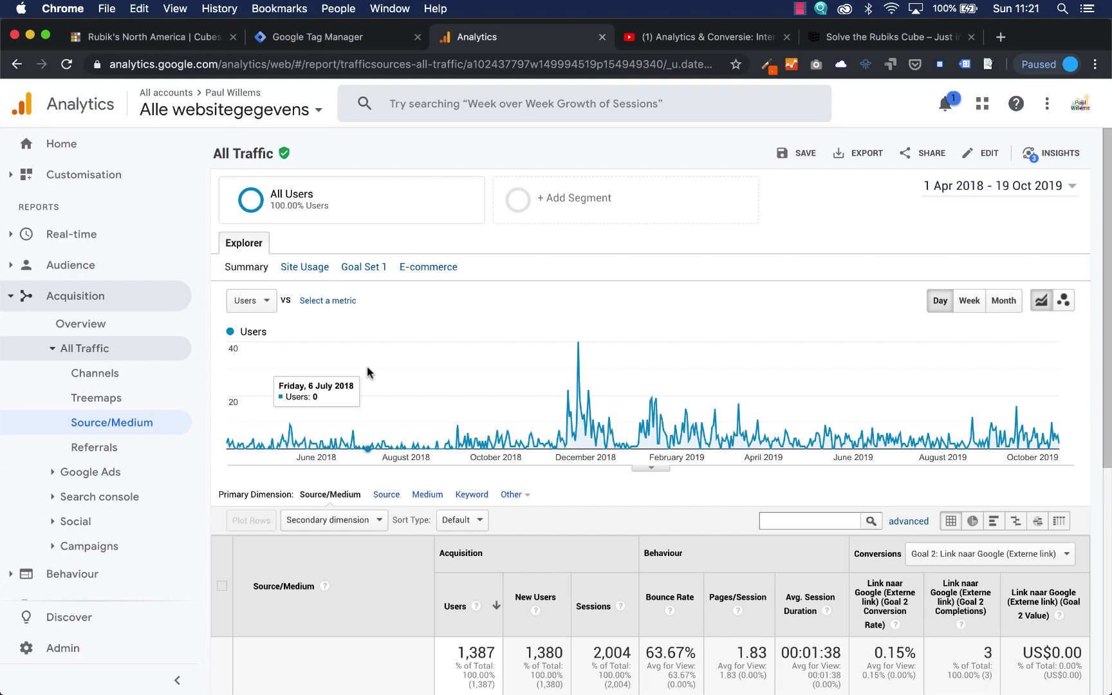
# Scroll through the Source/Medium table for Goal 3: Download Handleiding Kubus, showing 11 completions
pyautogui.scroll(-3, 384, 480)
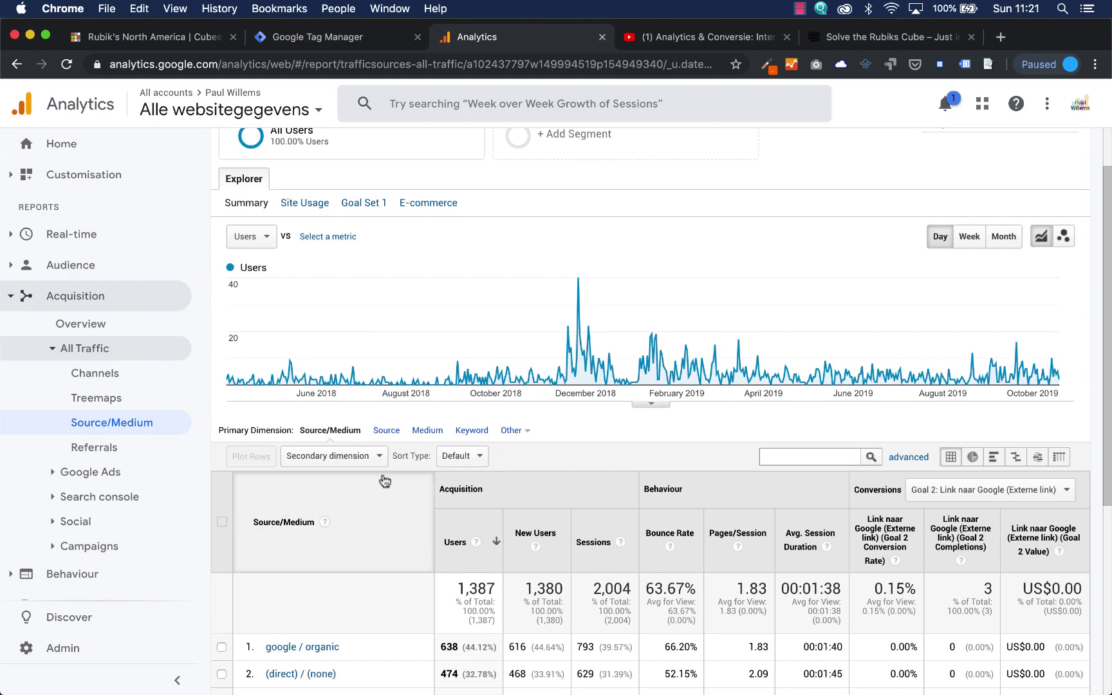
pyautogui.scroll(-3, 384, 481)
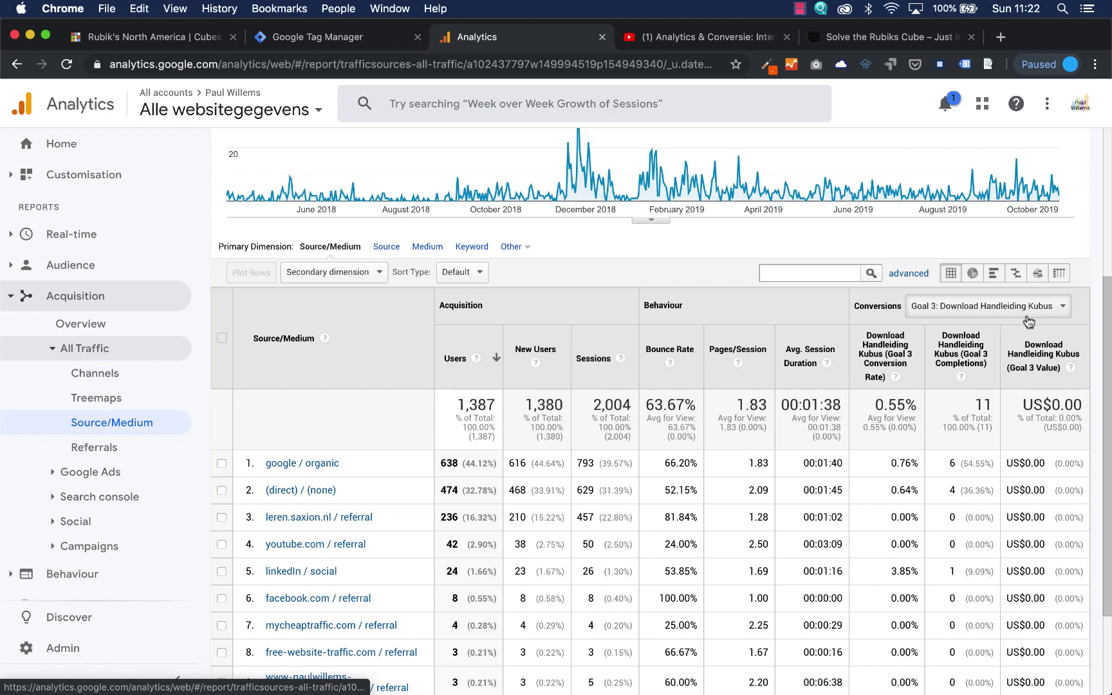
pyautogui.scroll(-1, 986, 369)
pyautogui.scroll(-3, 986, 369)
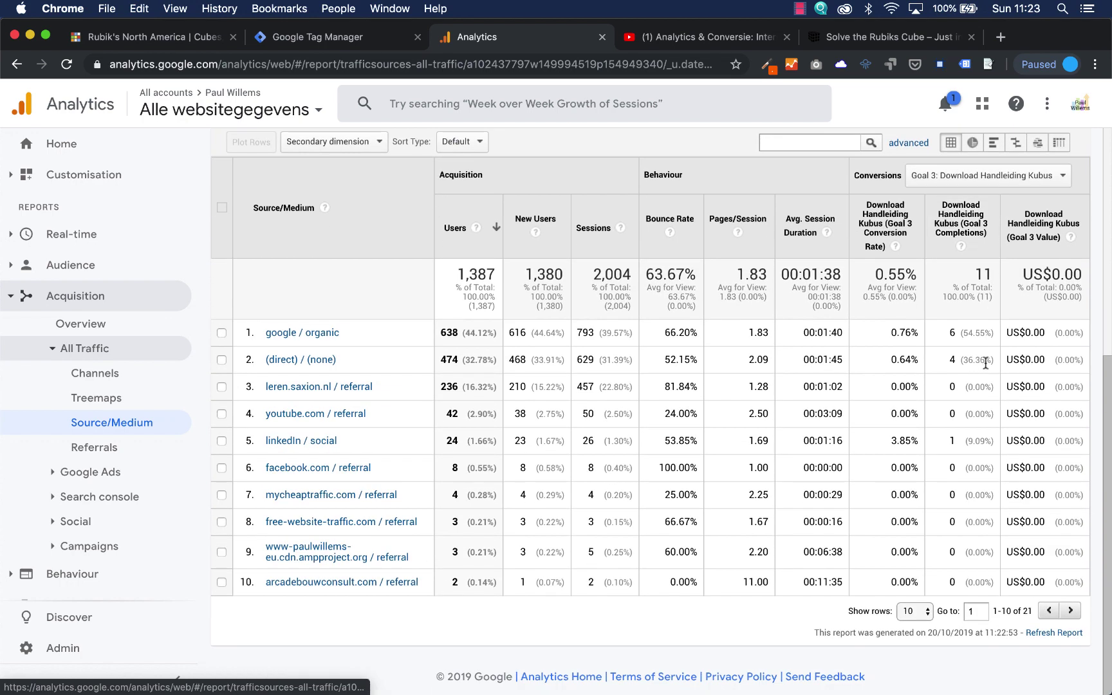